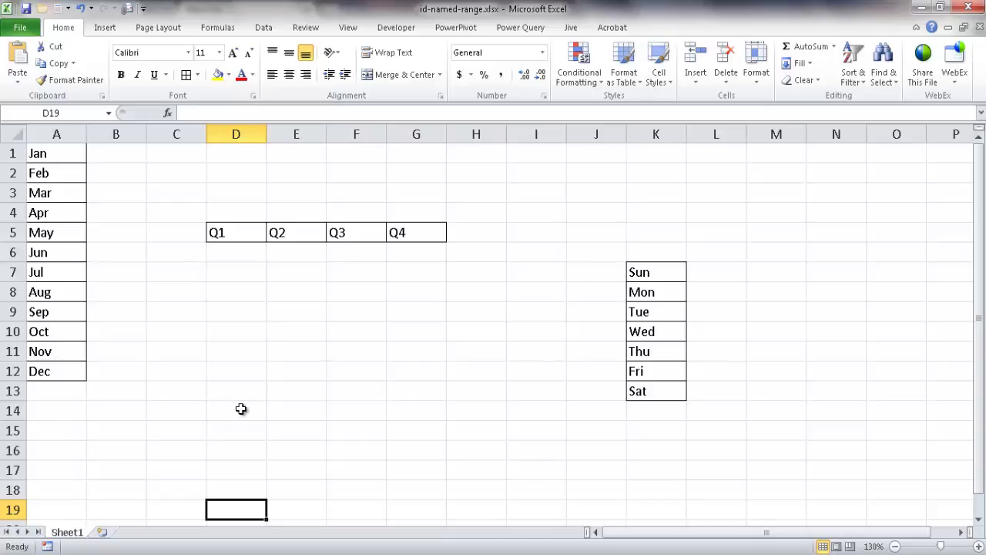
# Select the Jan–Dec, Q1–Q4 and Sun–Sat ranges to check their names.
pyautogui.moveTo(74, 151); pyautogui.dragTo(63, 370)
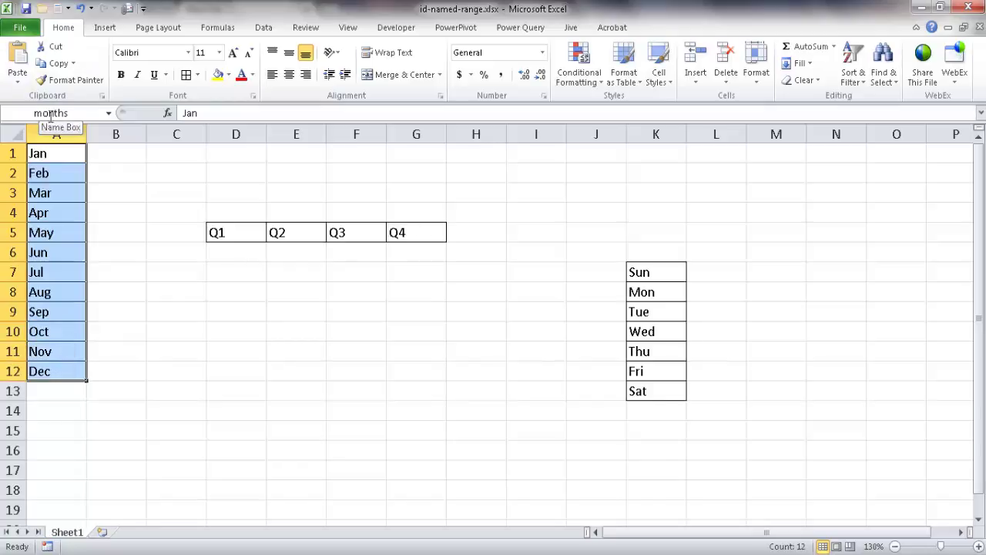
pyautogui.moveTo(225, 231); pyautogui.dragTo(429, 232)
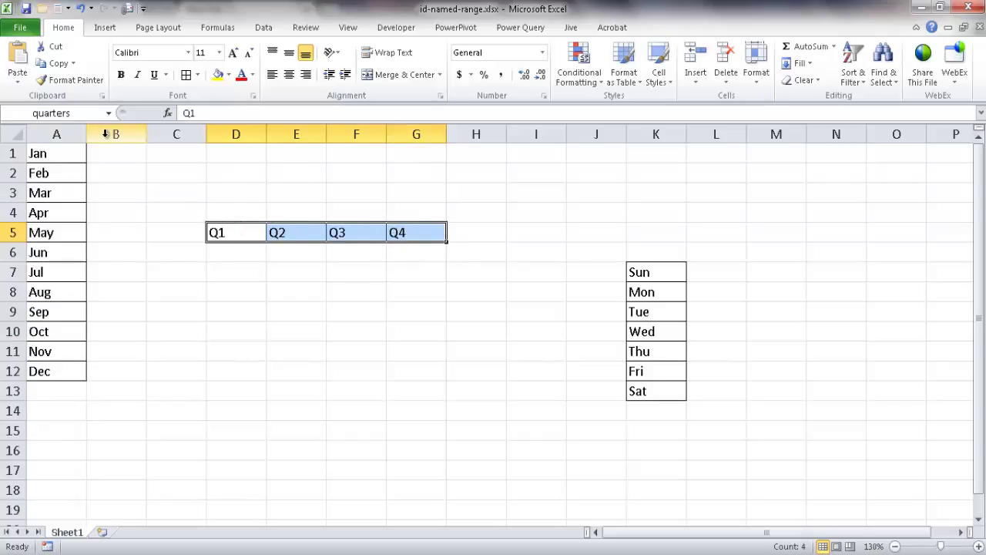
pyautogui.moveTo(650, 268); pyautogui.dragTo(665, 393)
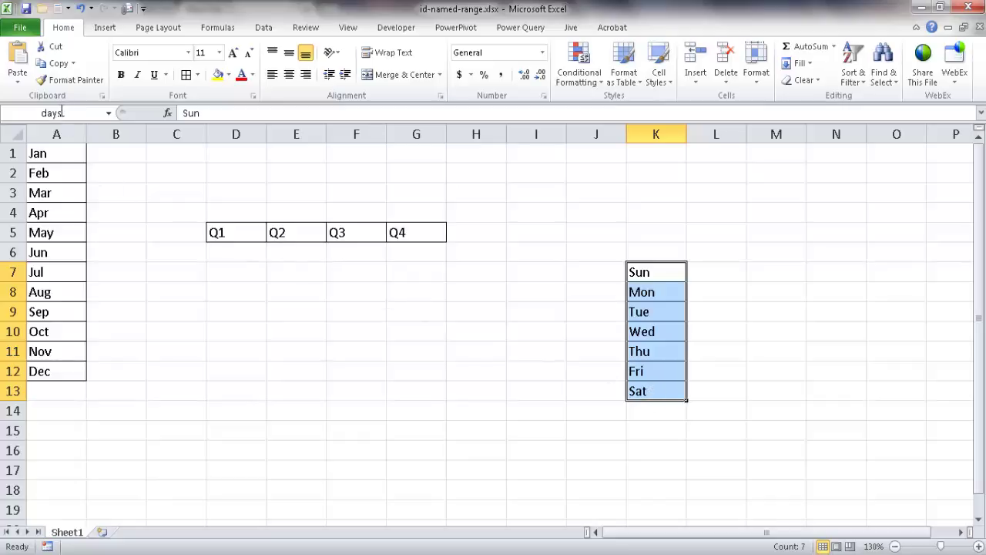
# Enter Mercury, Venus, Earth and Mars down column D starting at D9.
pyautogui.click(235, 307)
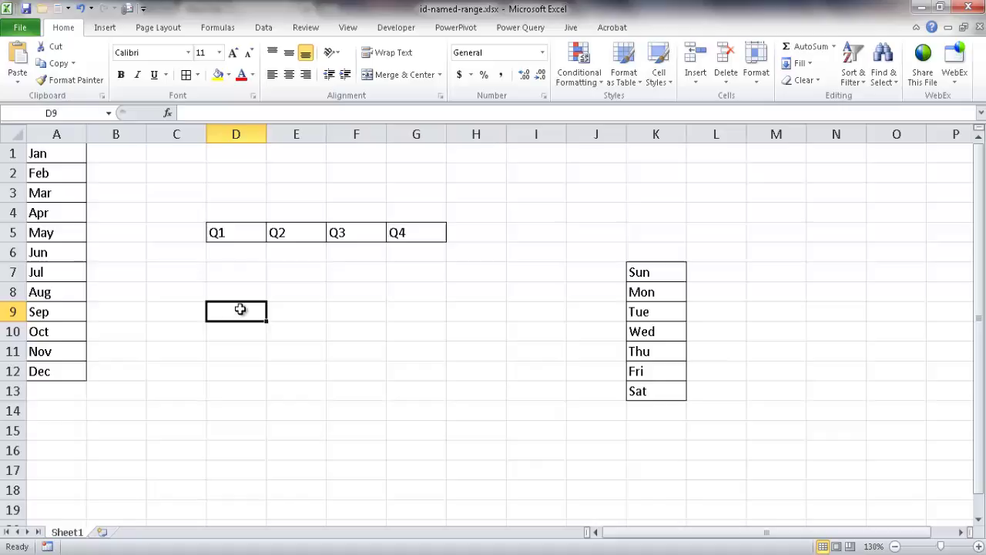
pyautogui.write('Mercury')
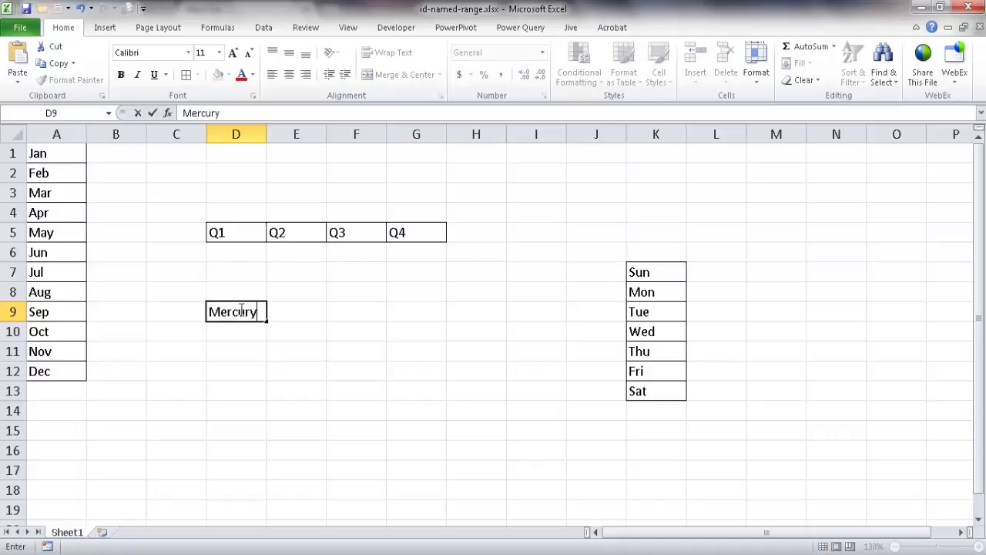
pyautogui.press('Return')
pyautogui.write('Venus')
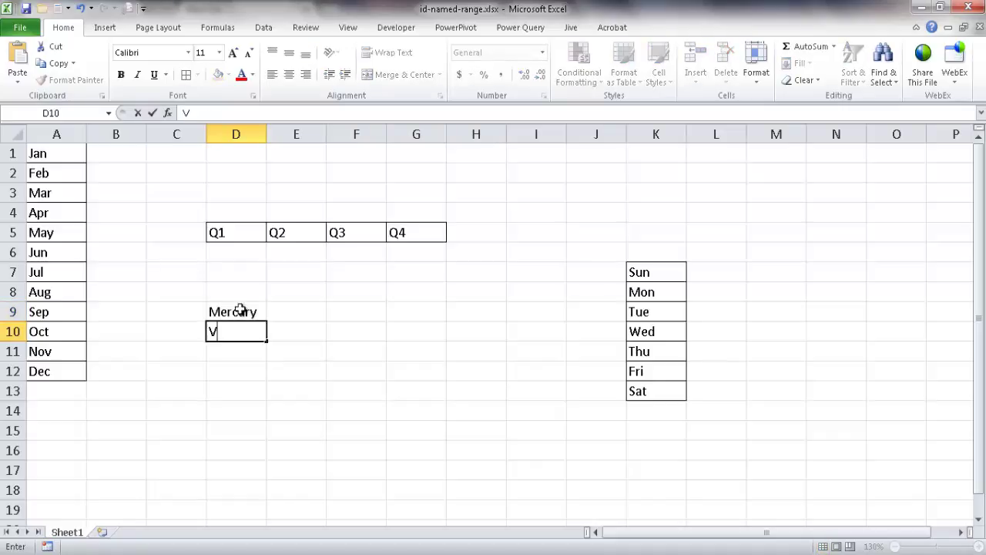
pyautogui.press('Return')
pyautogui.write('Earth')
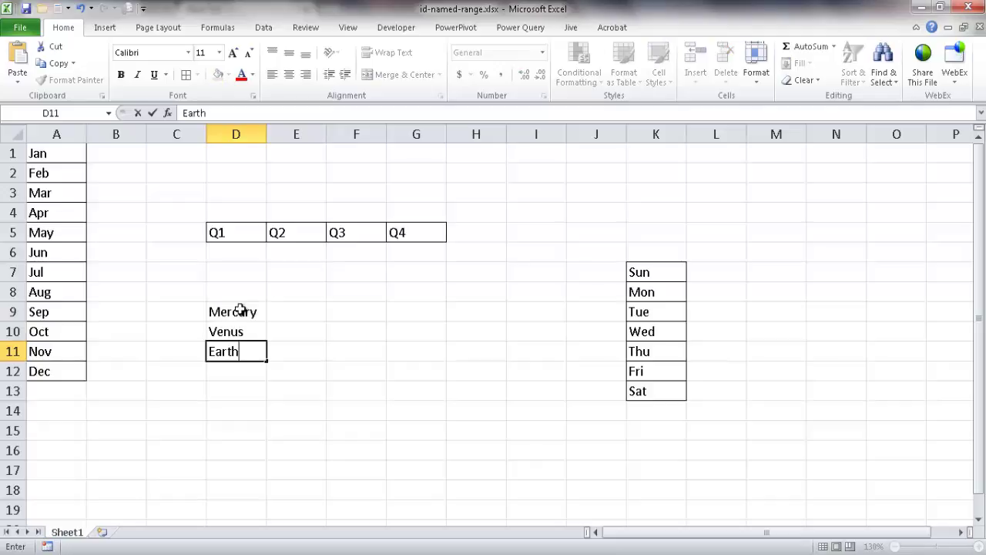
pyautogui.press('Return')
pyautogui.write('Mar')
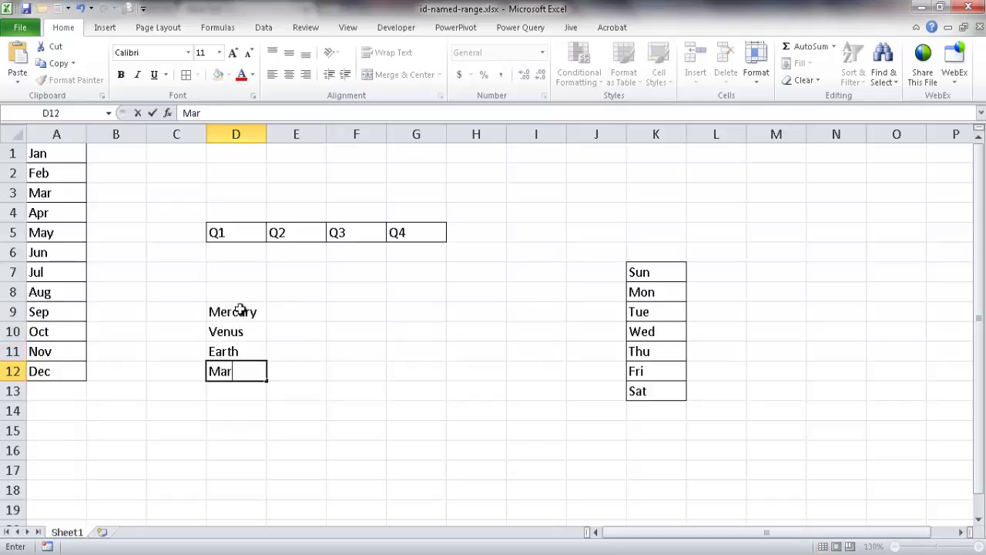
pyautogui.write('s')
pyautogui.press('Return')
# Continue the list with Jupiter, Saturn, Uranus and Neptune in D13:D16.
pyautogui.write('Jupite')
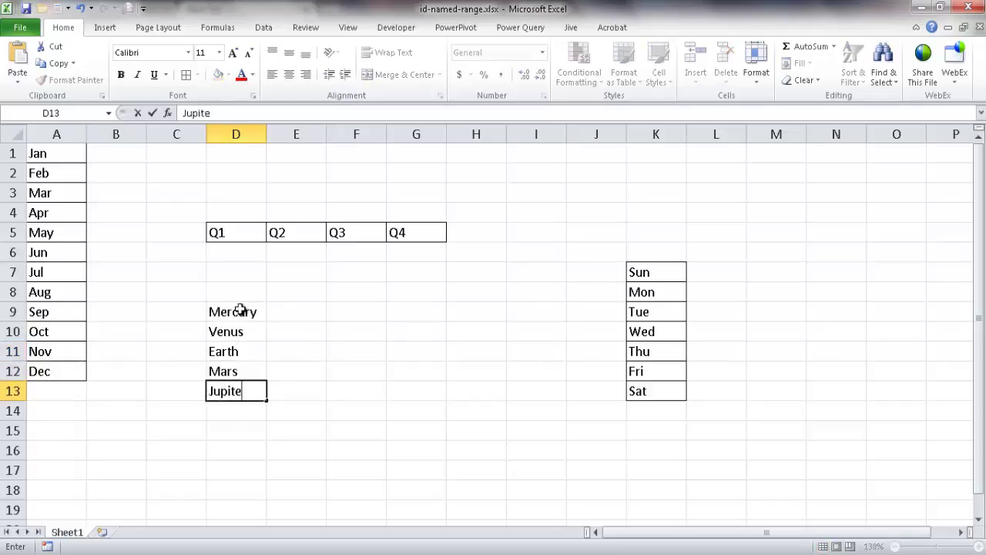
pyautogui.write('r')
pyautogui.press('Return')
pyautogui.write('Sat')
pyautogui.press('BackSpace')
pyautogui.press('BackSpace')
pyautogui.press('BackSpace')
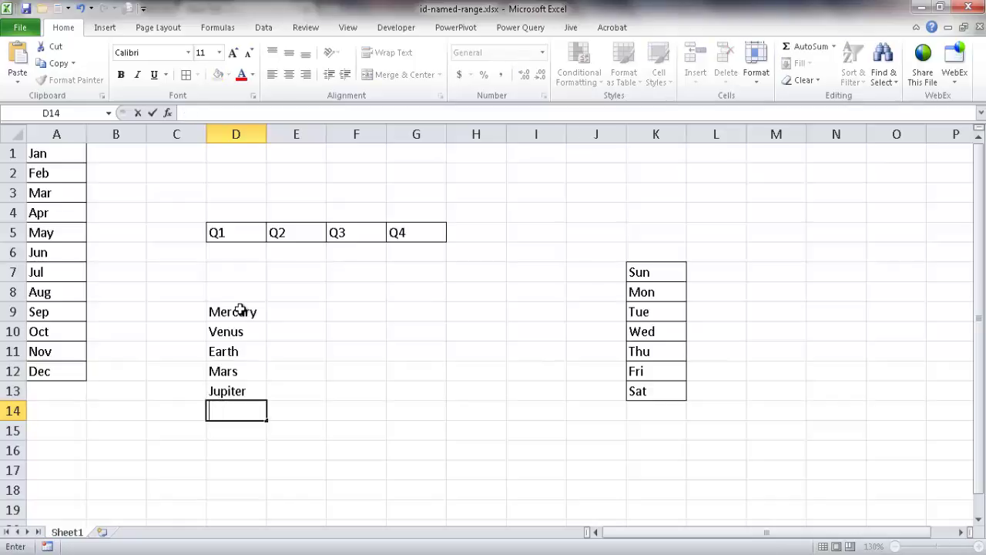
pyautogui.write('Saturn')
pyautogui.press('Return')
pyautogui.write('Ura')
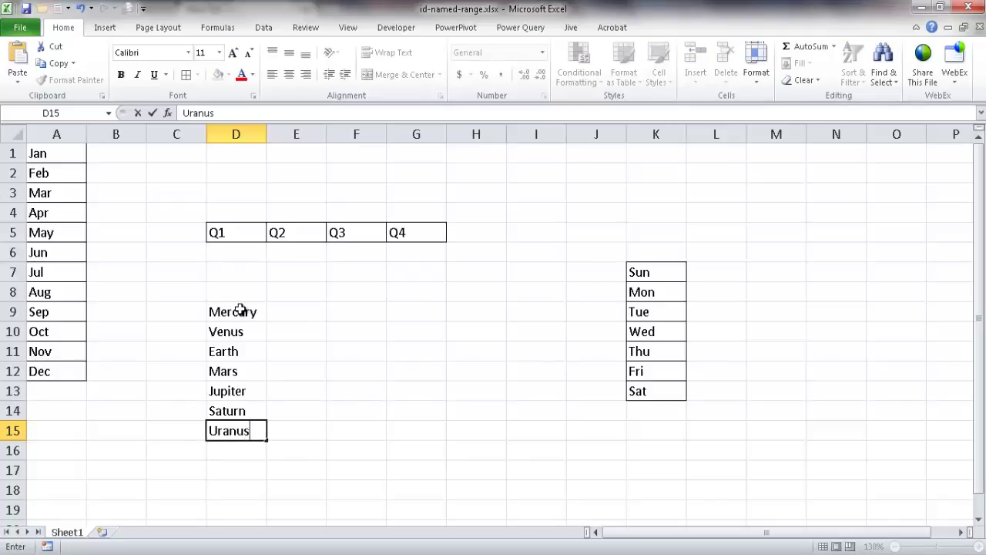
pyautogui.press('Return')
pyautogui.write('Nept')
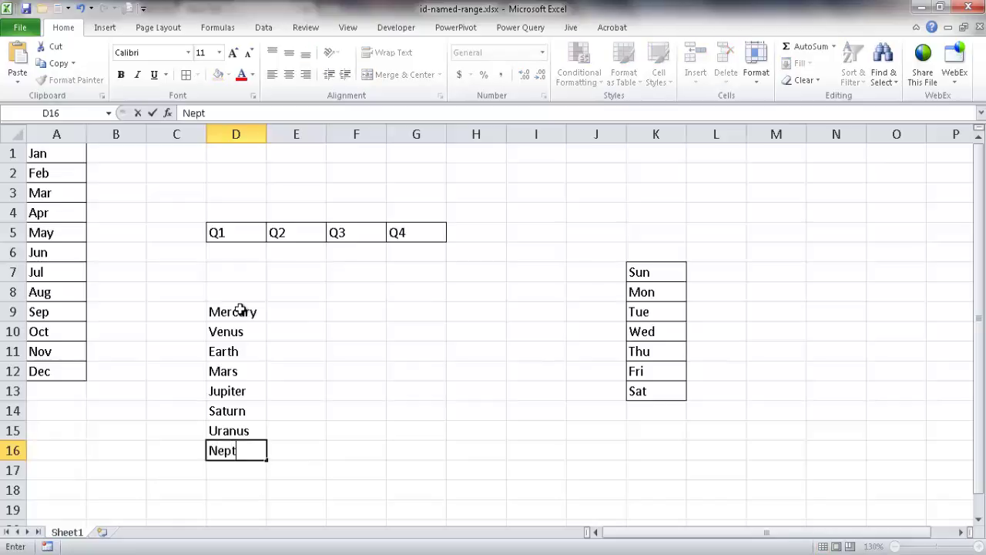
pyautogui.write('ur')
pyautogui.write('ne')
pyautogui.press('Return')
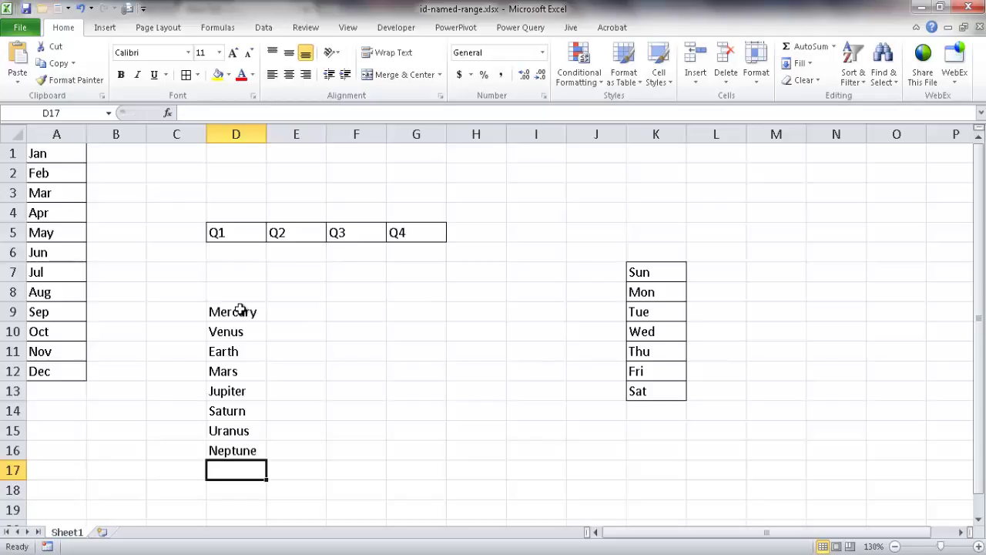
# Select D9:D16 and name it 'planets' in the Name Box.
pyautogui.moveTo(239, 309); pyautogui.dragTo(240, 447)
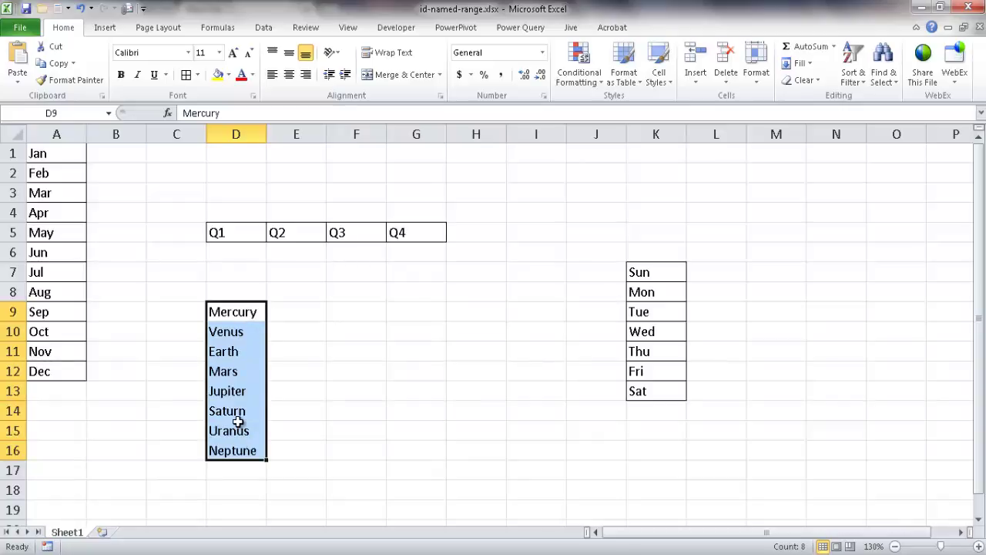
pyautogui.click(63, 113)
pyautogui.write('plantet')
pyautogui.press('BackSpace')
pyautogui.press('BackSpace')
pyautogui.press('BackSpace')
pyautogui.write('ets')
pyautogui.press('Return')
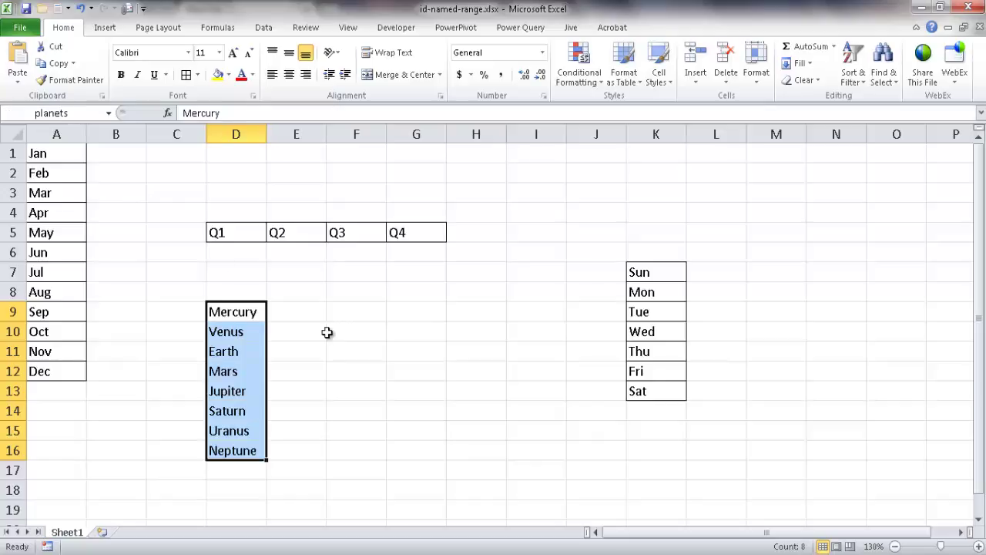
pyautogui.click(349, 370)
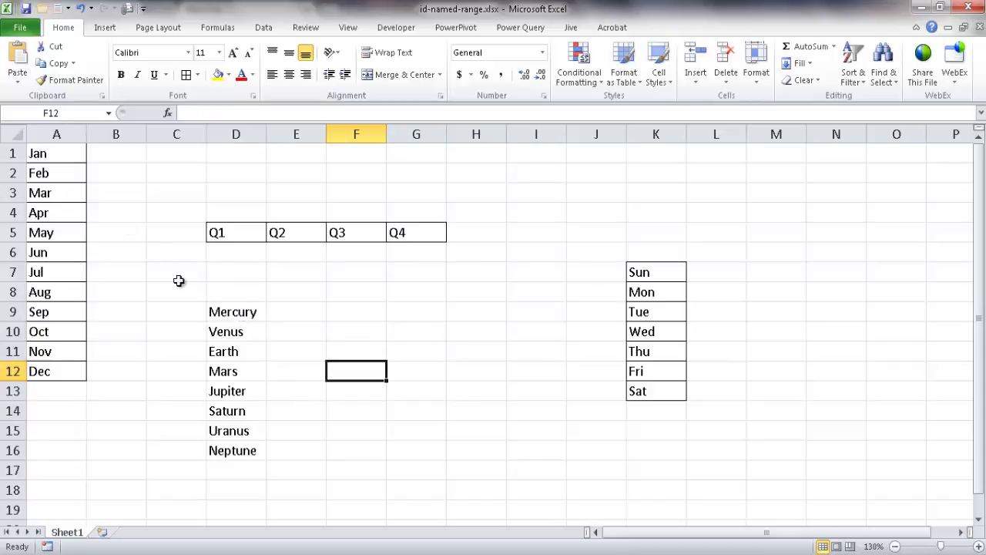
# From cell H10, open Paste Names under Formulas > Use in Formula.
pyautogui.click(449, 327)
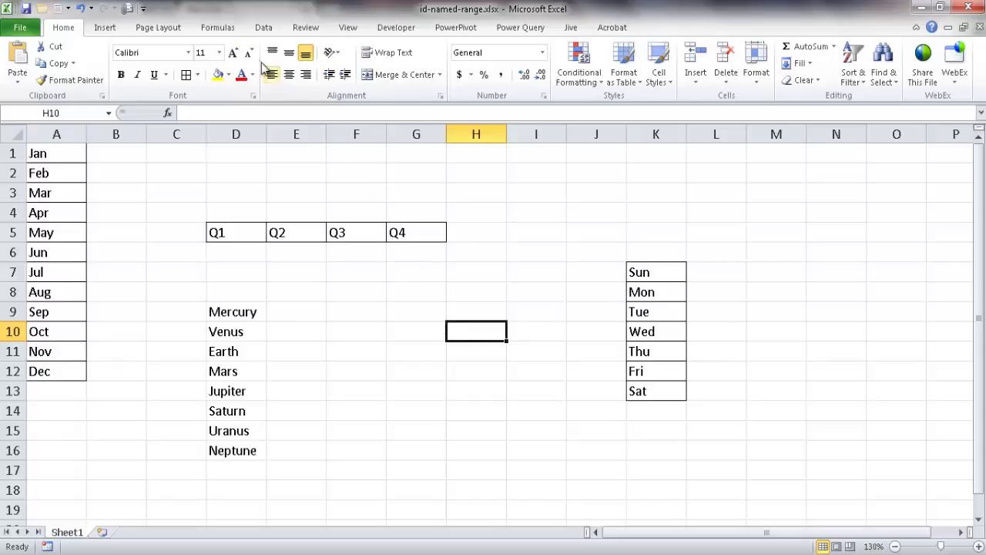
pyautogui.click(218, 27)
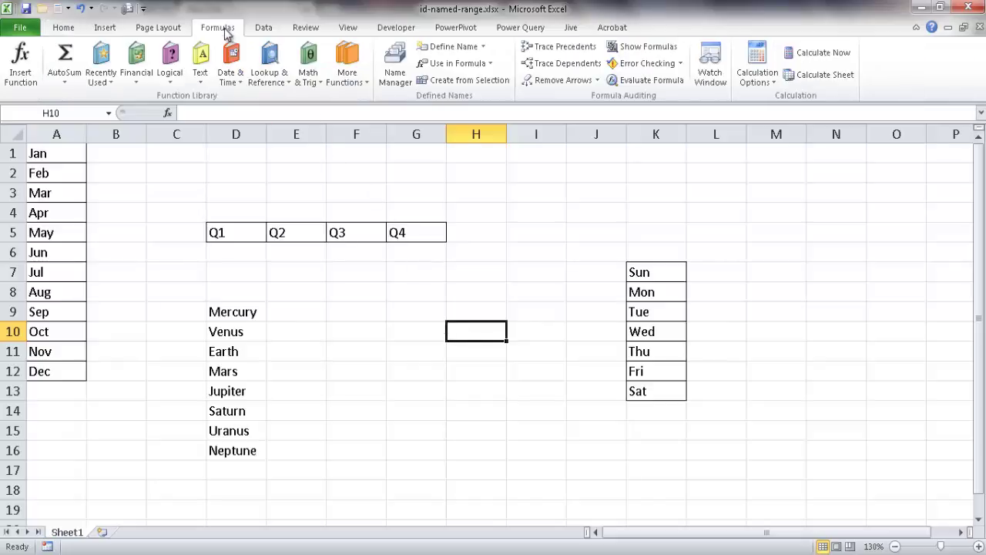
pyautogui.click(485, 64)
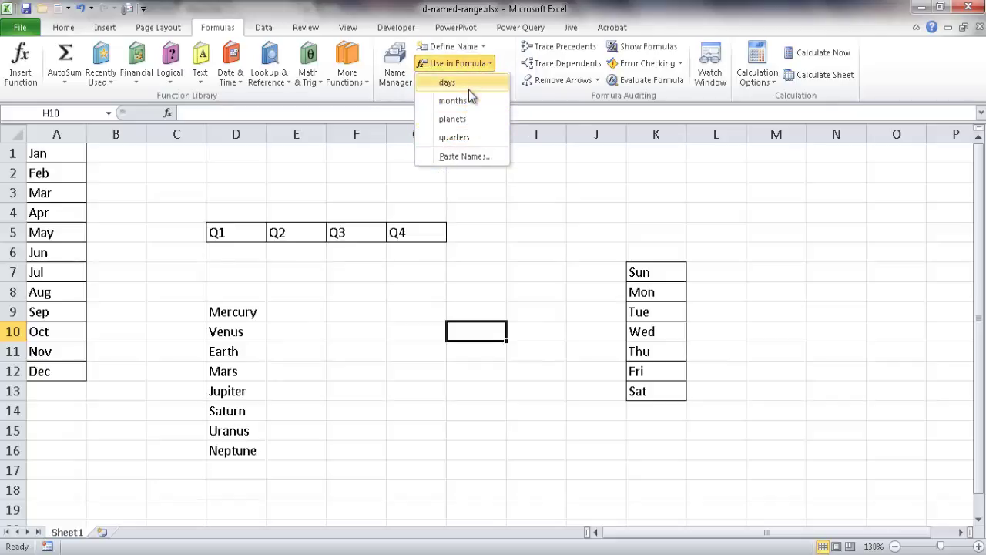
pyautogui.click(459, 156)
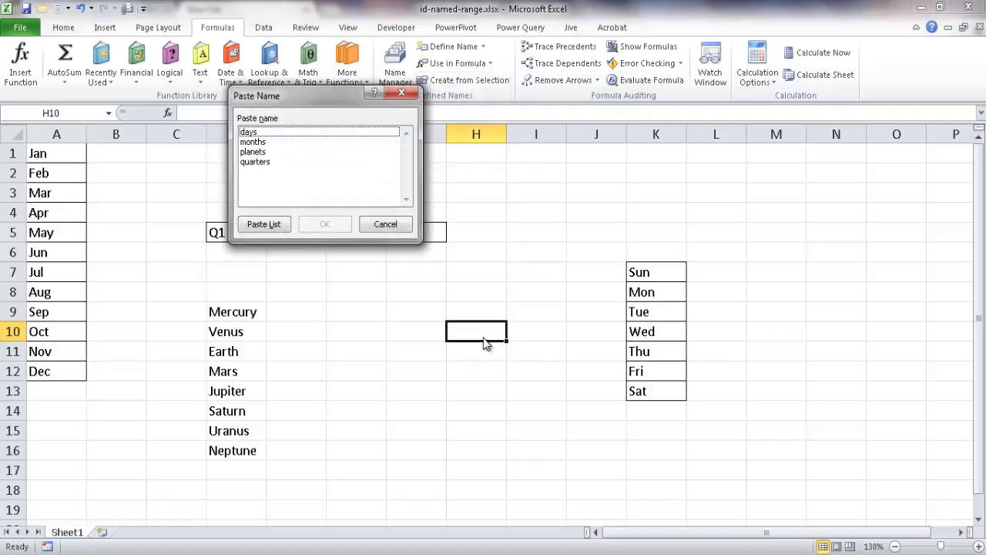
# Paste the names list into H10:I13 and autofit column I to show the references.
pyautogui.click(263, 224)
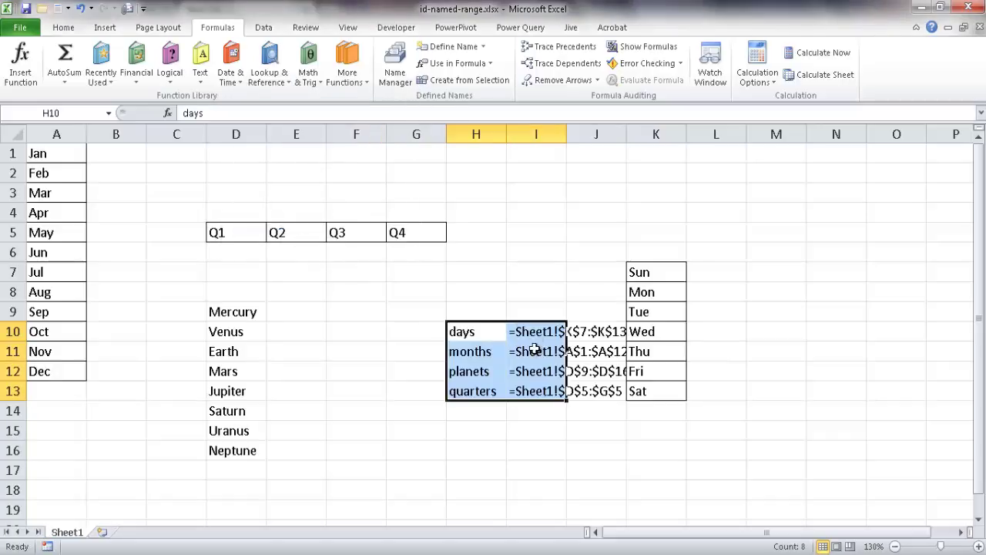
pyautogui.click(535, 333)
pyautogui.doubleClick(567, 129)
pyautogui.click(600, 417)
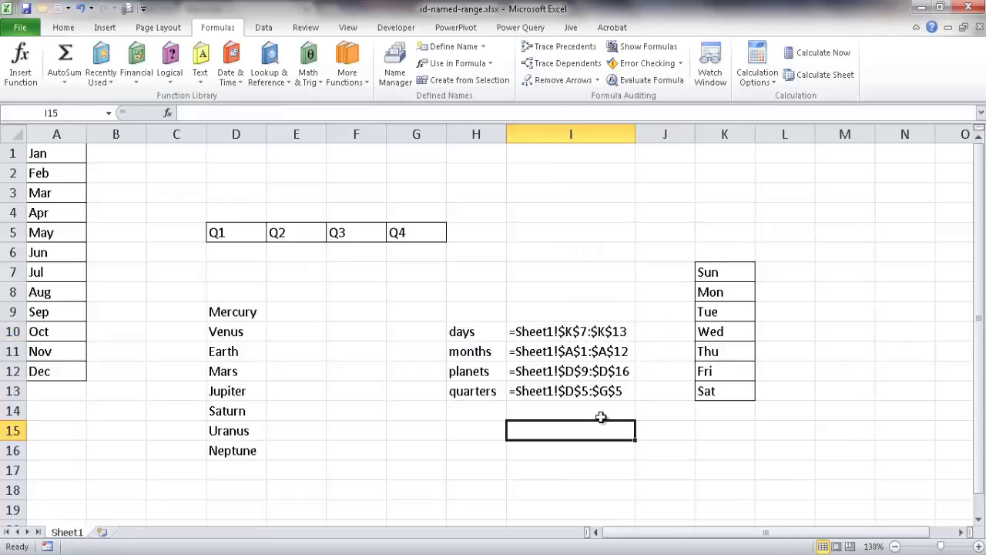
# Review the pasted days, months and planets names and their range references.
pyautogui.moveTo(494, 338); pyautogui.dragTo(587, 393)
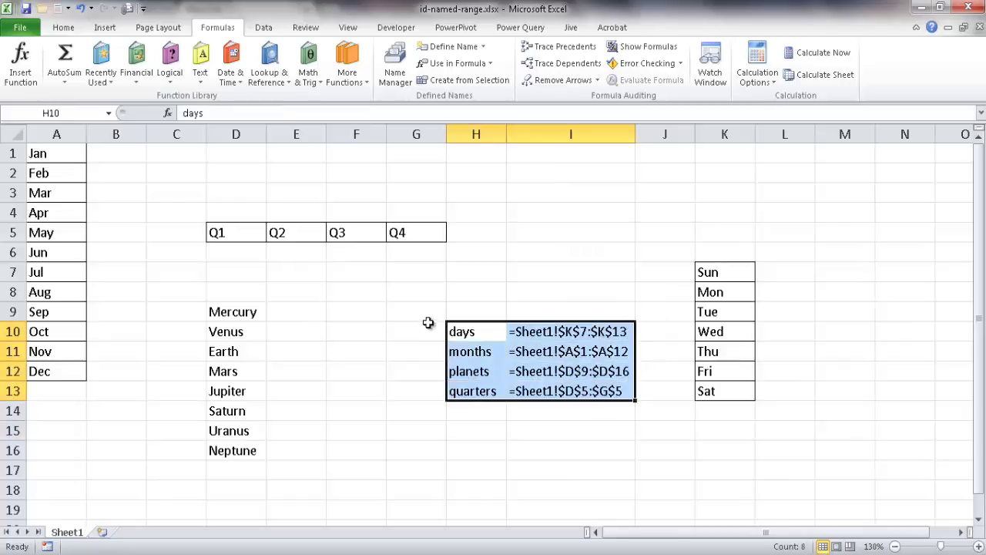
pyautogui.click(467, 332)
pyautogui.click(468, 356)
pyautogui.click(469, 374)
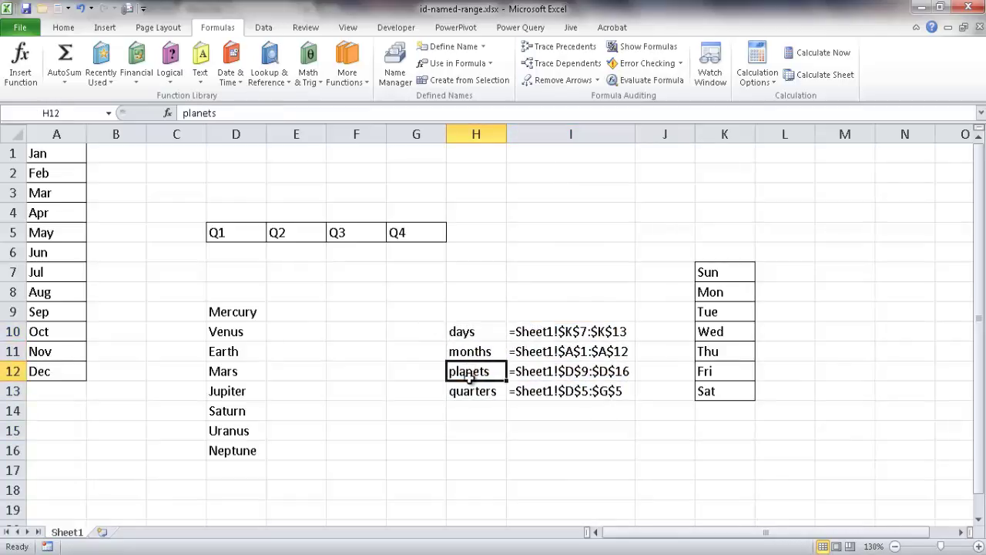
pyautogui.click(553, 333)
pyautogui.click(490, 331)
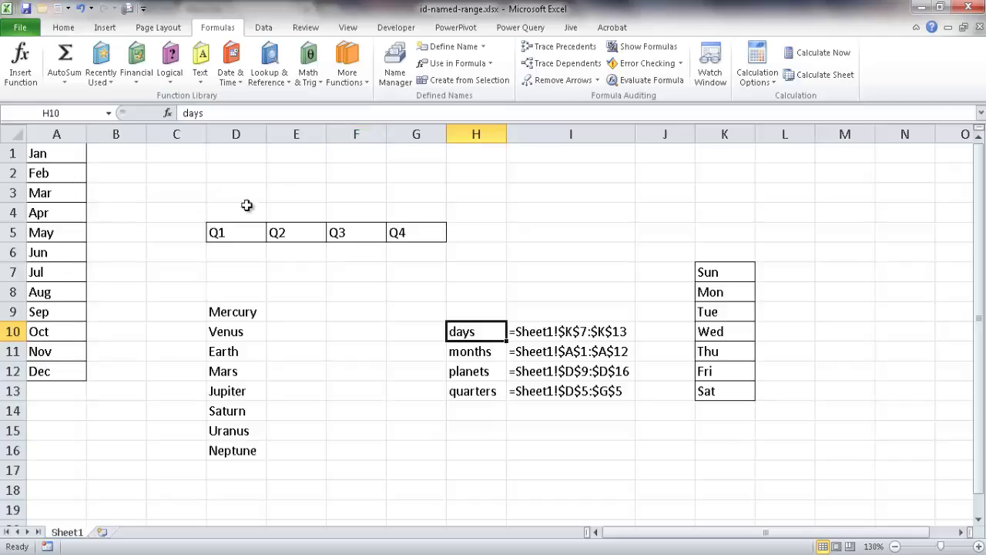
# Set a custom 39% zoom from the View tab's Zoom dialog.
pyautogui.click(350, 28)
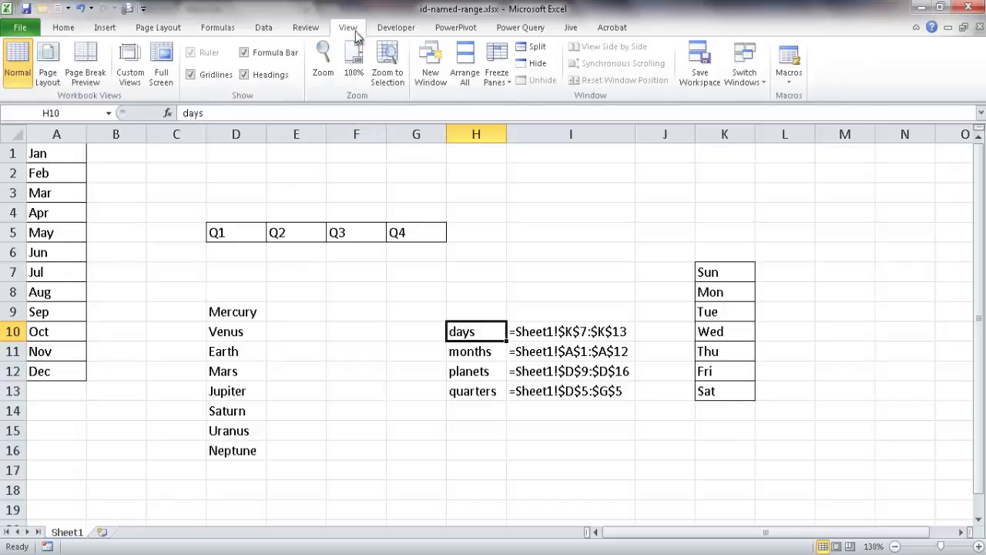
pyautogui.click(323, 68)
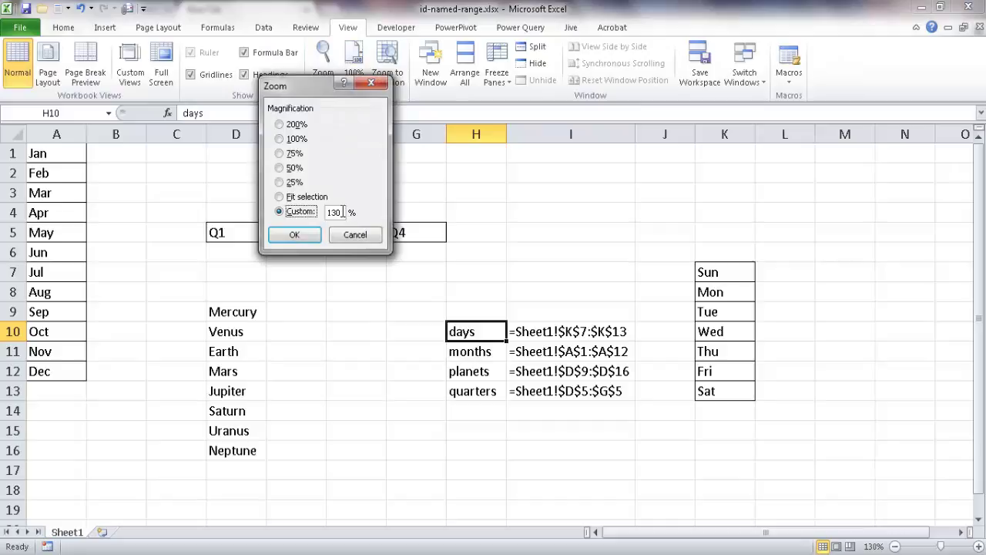
pyautogui.click(291, 212)
pyautogui.write('39')
pyautogui.click(311, 214)
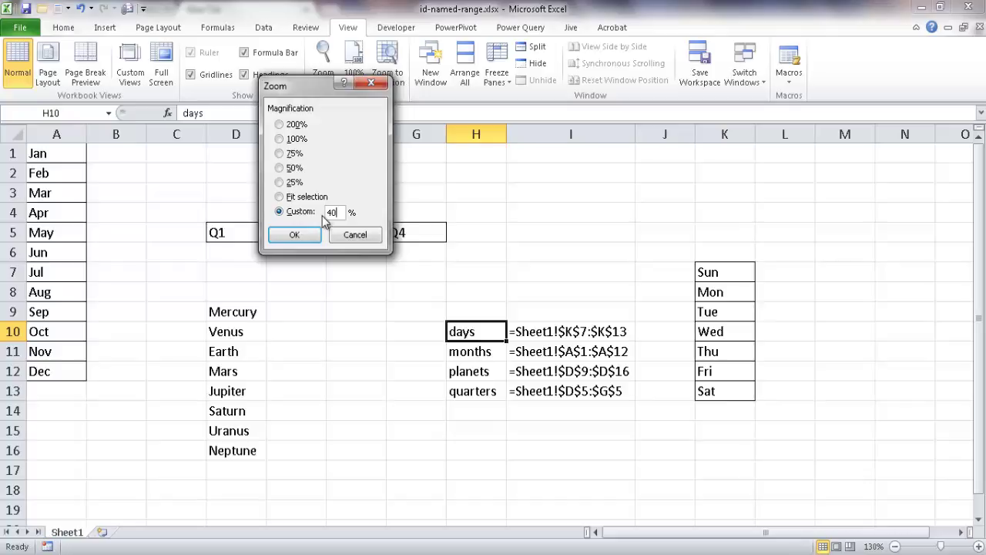
pyautogui.click(294, 234)
pyautogui.click(322, 66)
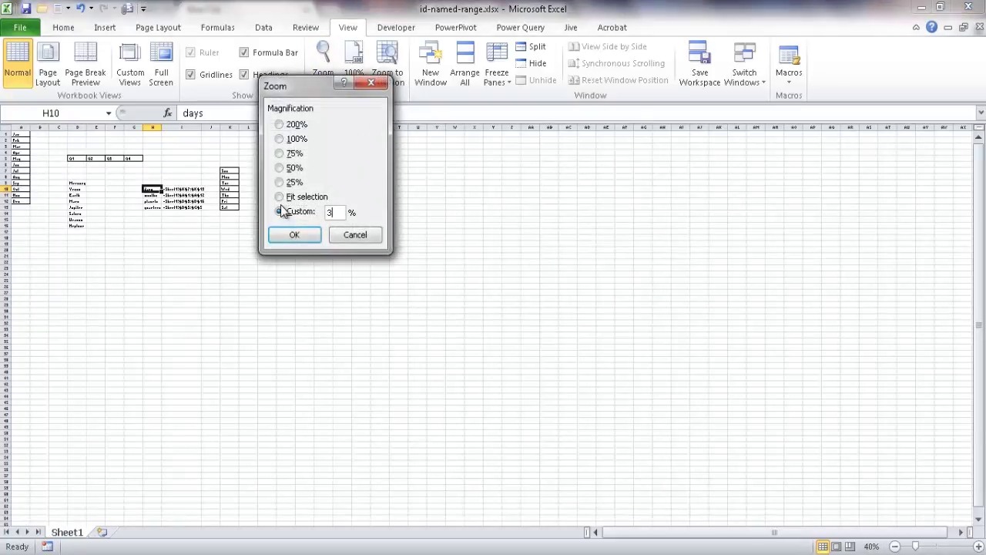
pyautogui.write('39')
pyautogui.press('Return')
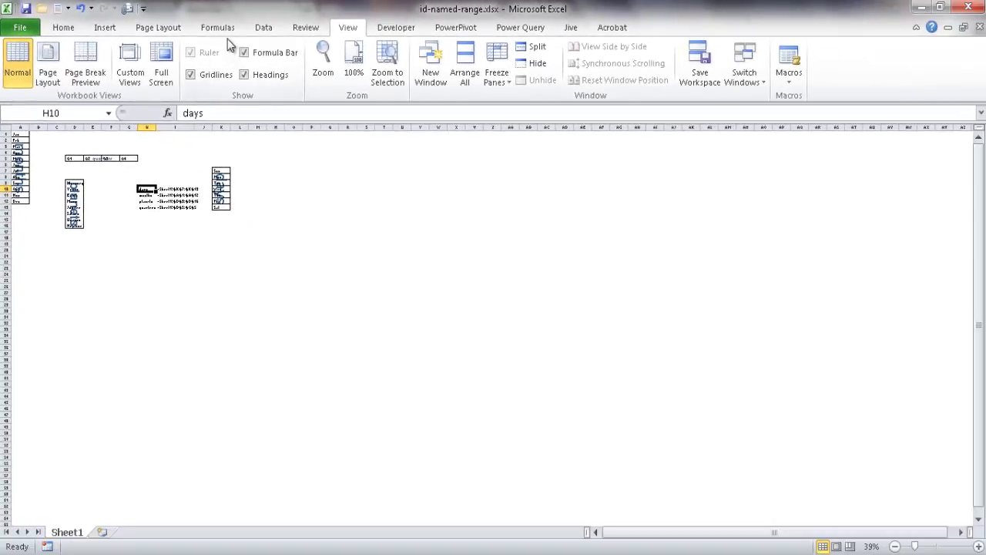
# Switch back to Formulas, open Use in Formula and Paste Name (F3), then cancel both.
pyautogui.click(463, 62)
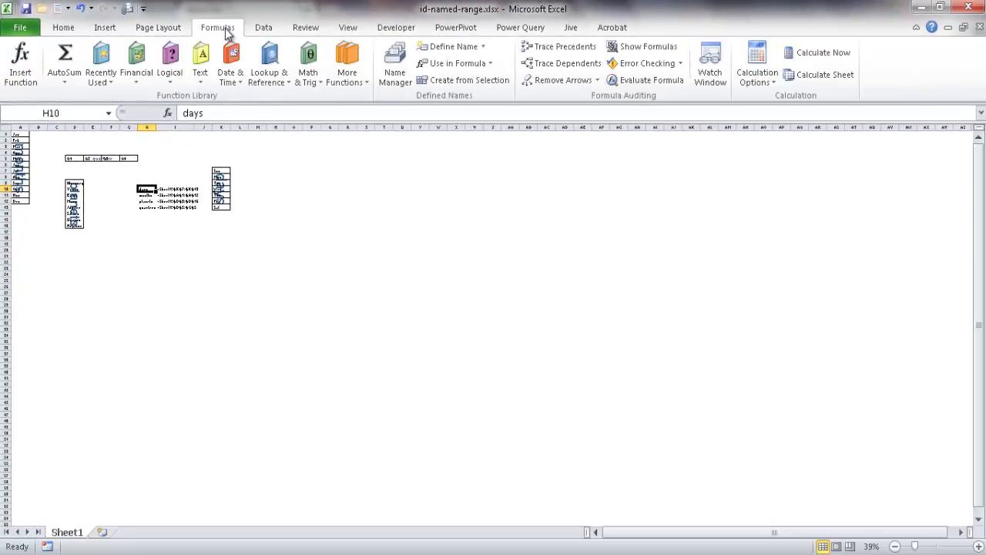
pyautogui.click(475, 64)
pyautogui.click(505, 275)
pyautogui.press('F3')
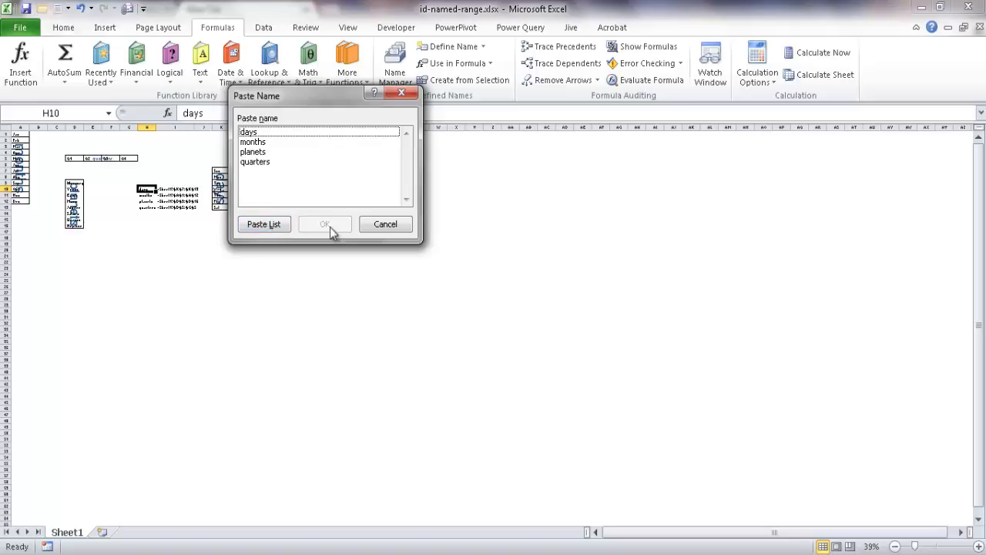
pyautogui.click(385, 226)
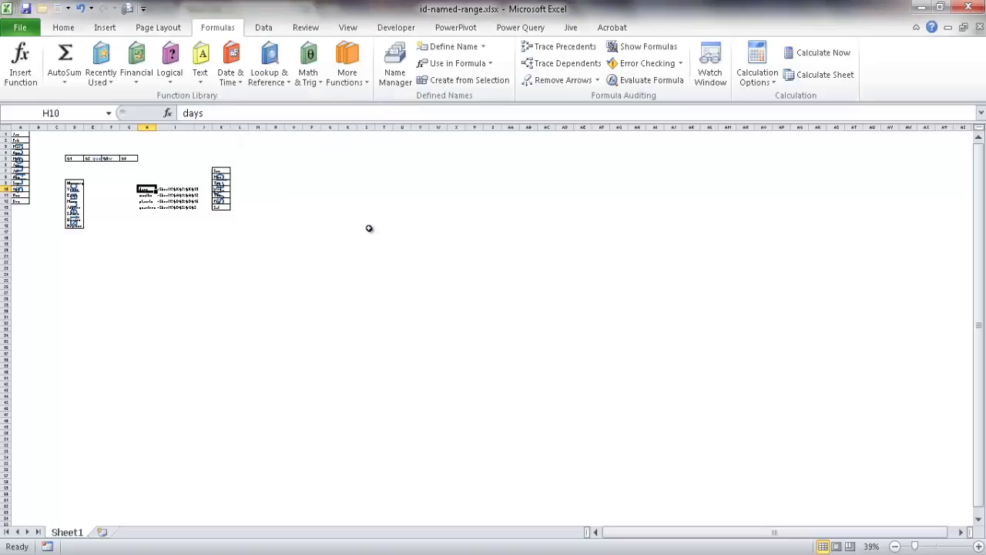